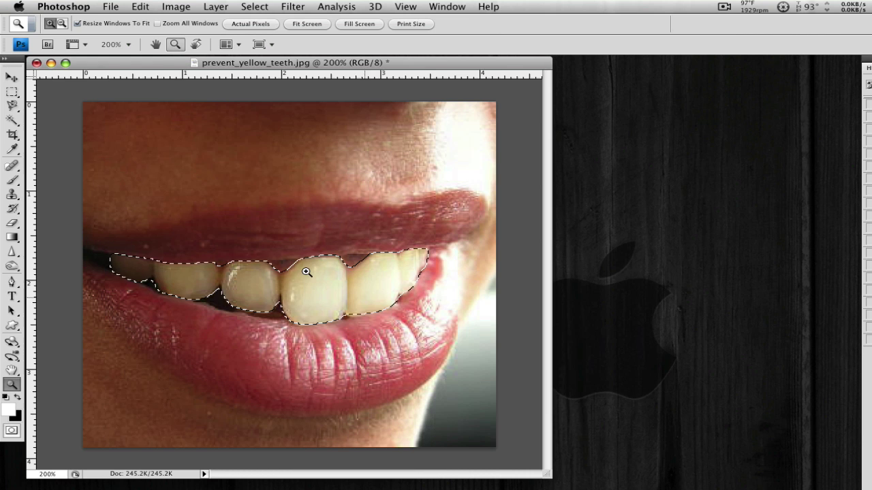
Copy the selected teeth onto a new Layer 1 with Layer Via Copy (Cmd+J).
key(v)
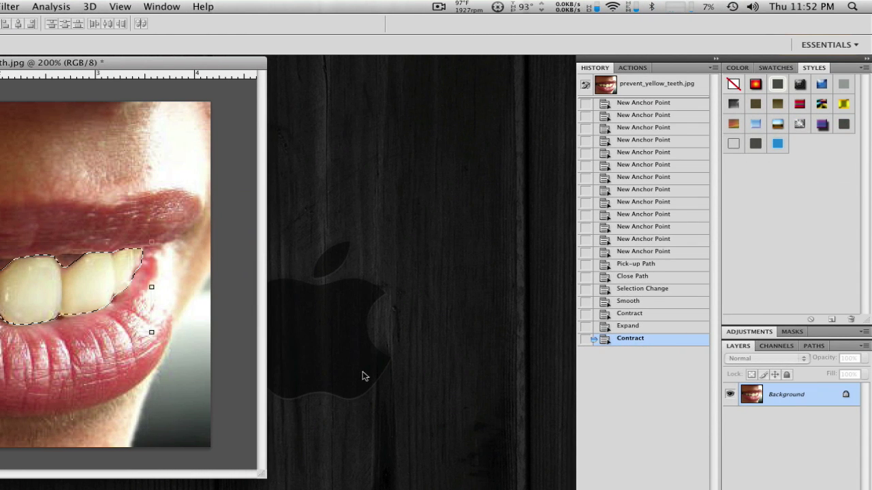
double_click(810, 406)
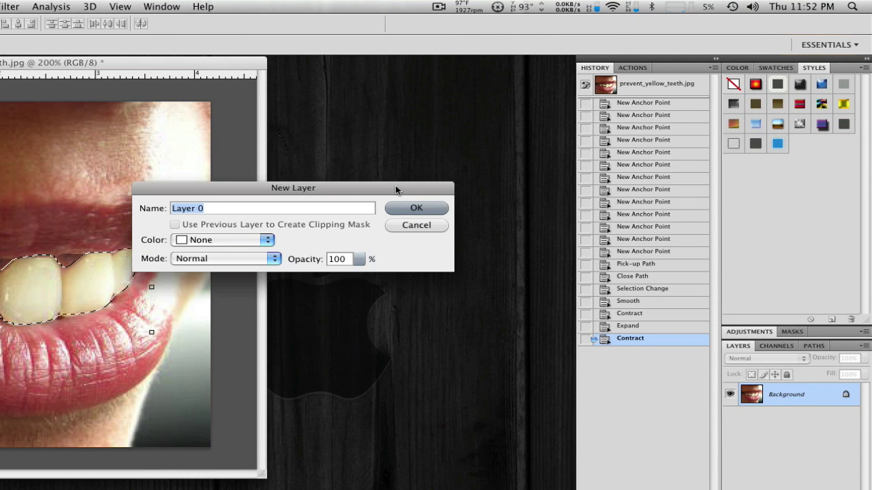
click(420, 225)
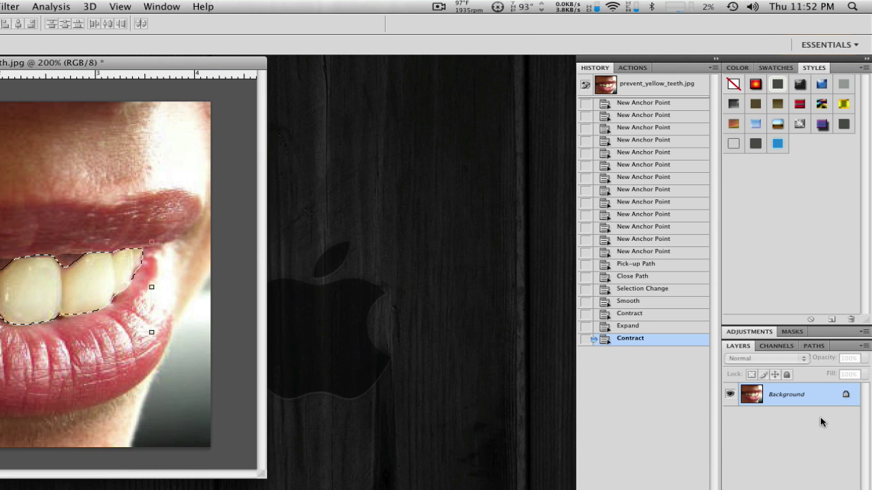
key(super+j)
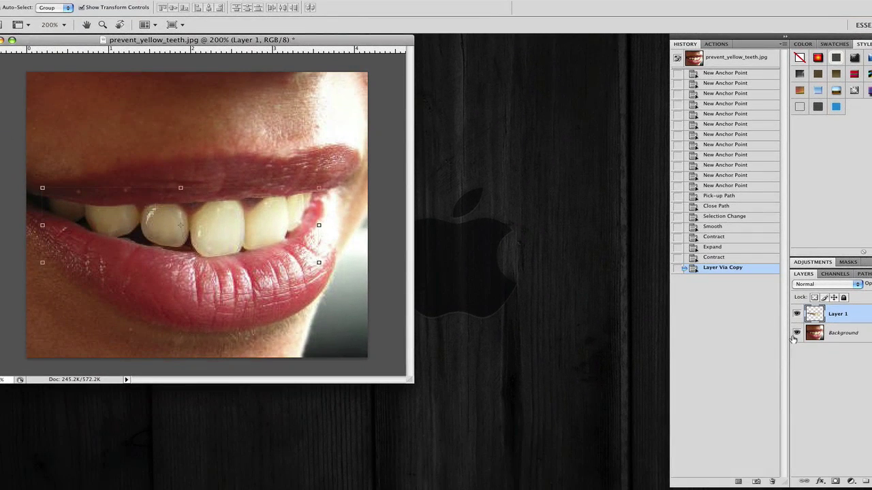
Hide and re-show the Background to check Layer 1, then make Background active.
click(729, 416)
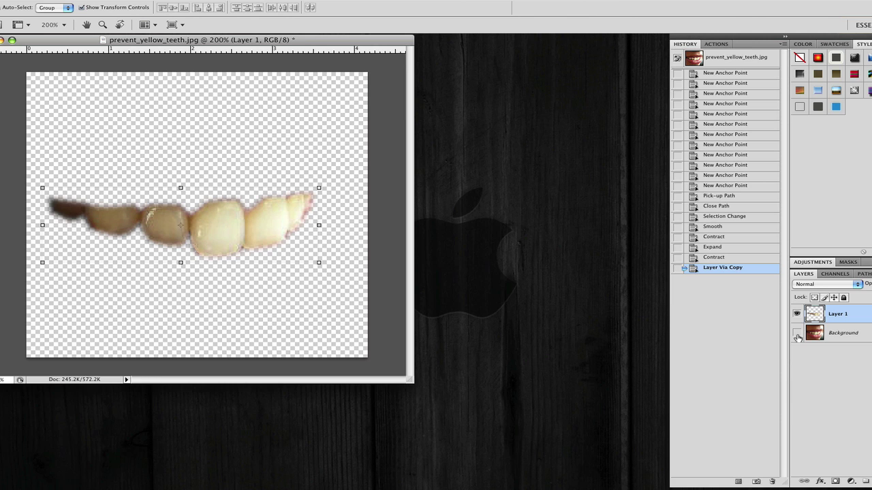
click(796, 333)
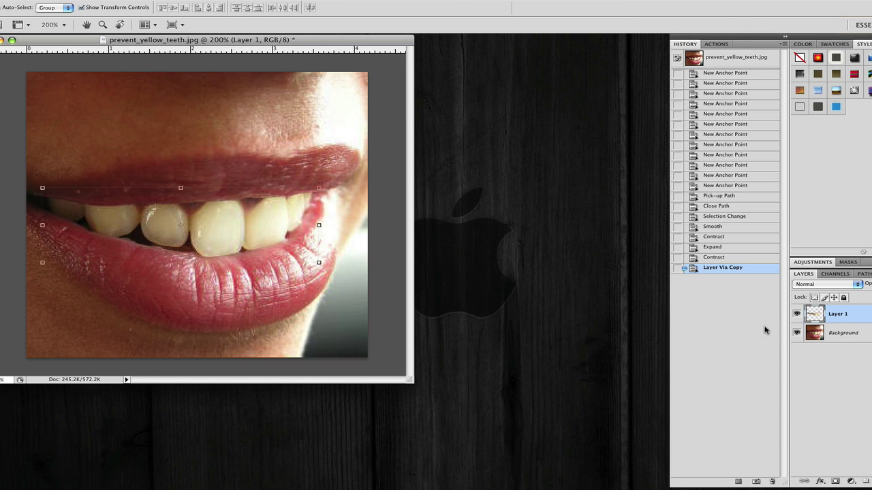
click(841, 335)
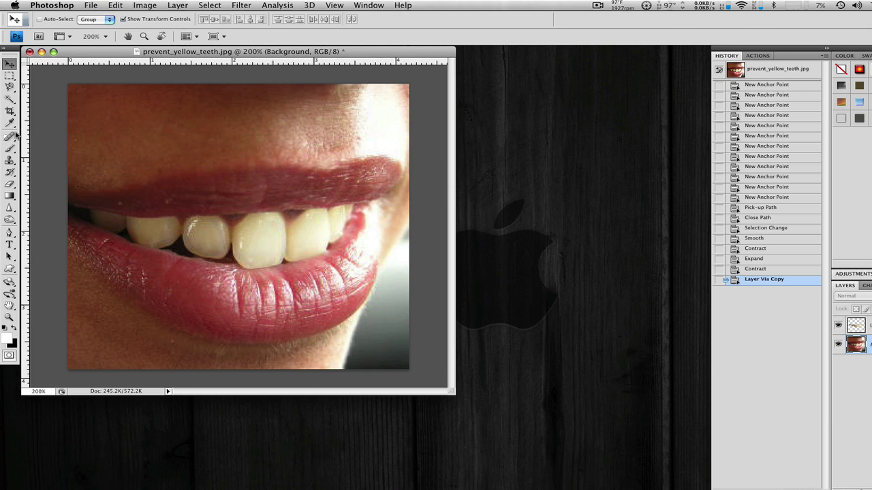
Select the two front teeth with repeated Magic Wand clicks in Add mode.
click(13, 100)
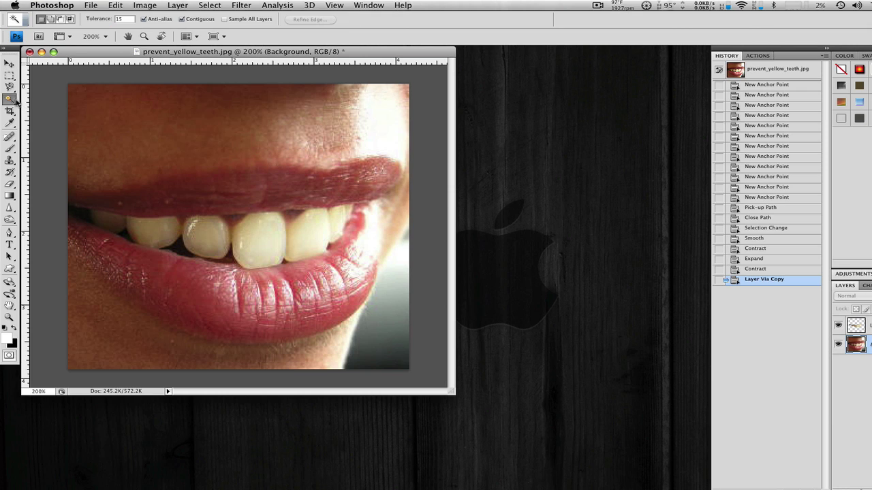
click(203, 237)
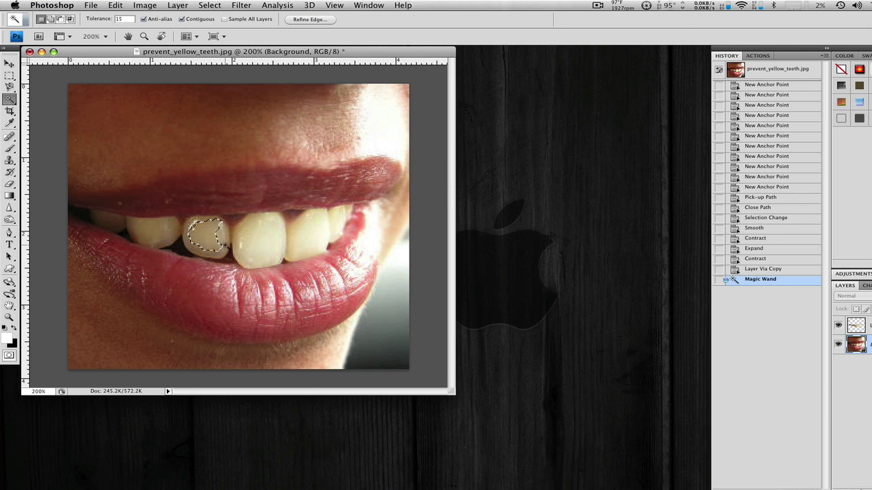
shift+click(256, 246)
shift+click(269, 238)
shift+click(273, 251)
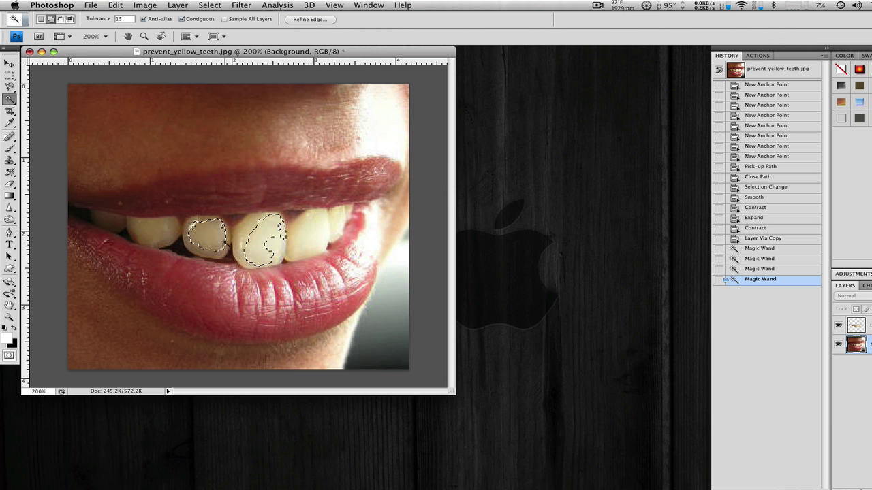
click(194, 240)
click(216, 247)
click(269, 257)
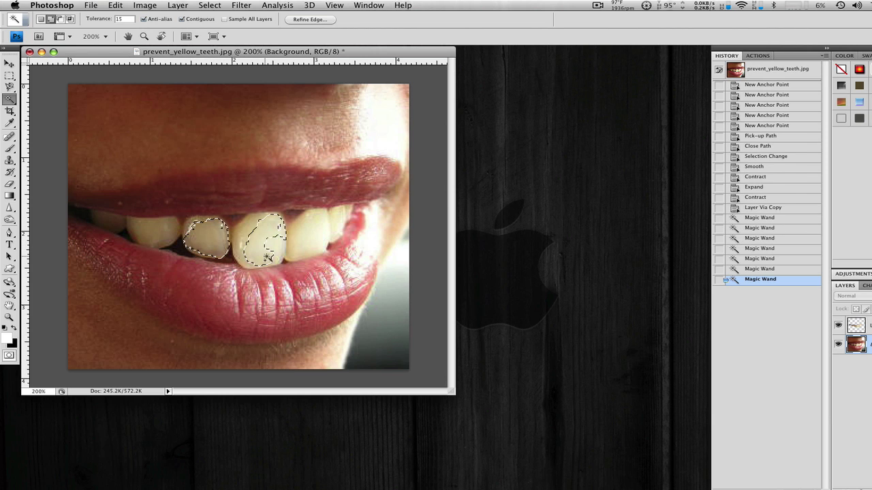
click(271, 250)
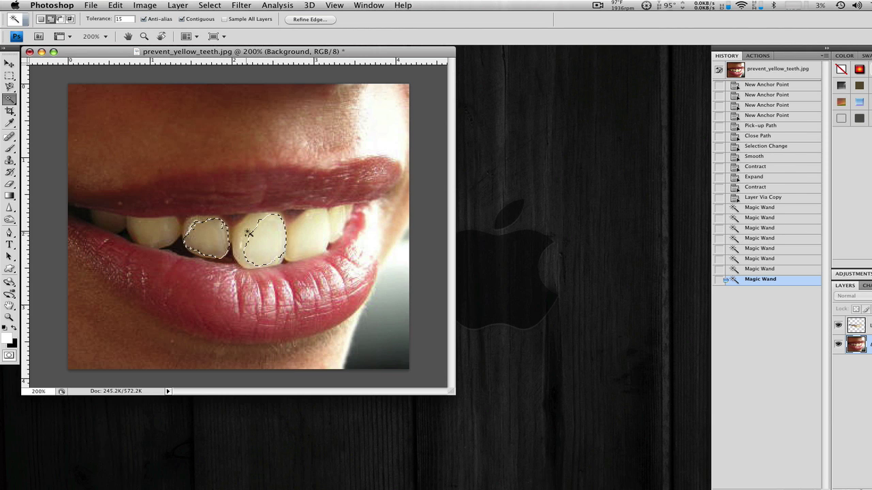
click(247, 236)
click(240, 246)
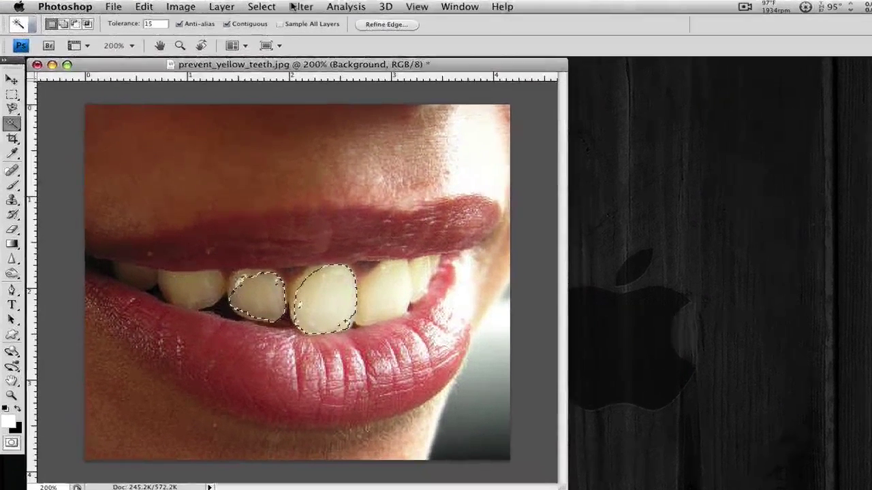
Expand the teeth selection by 2 pixels via Select > Modify > Expand.
click(269, 6)
mouse_move(302, 154)
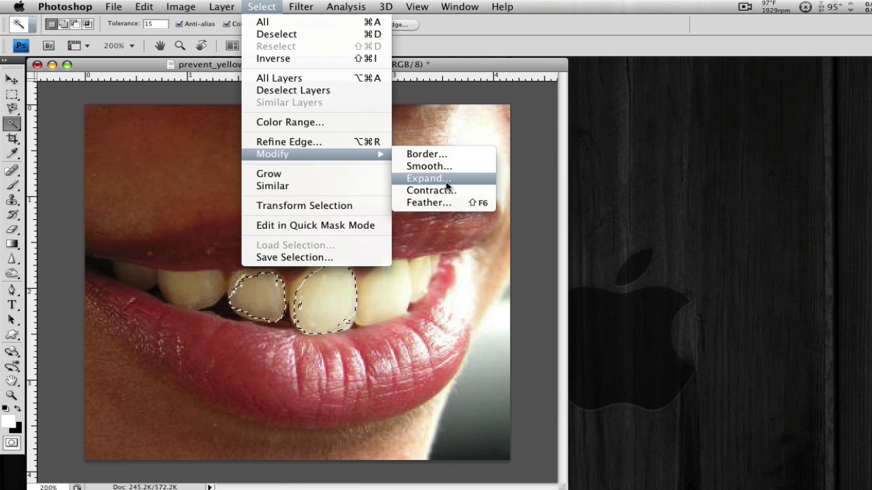
click(446, 182)
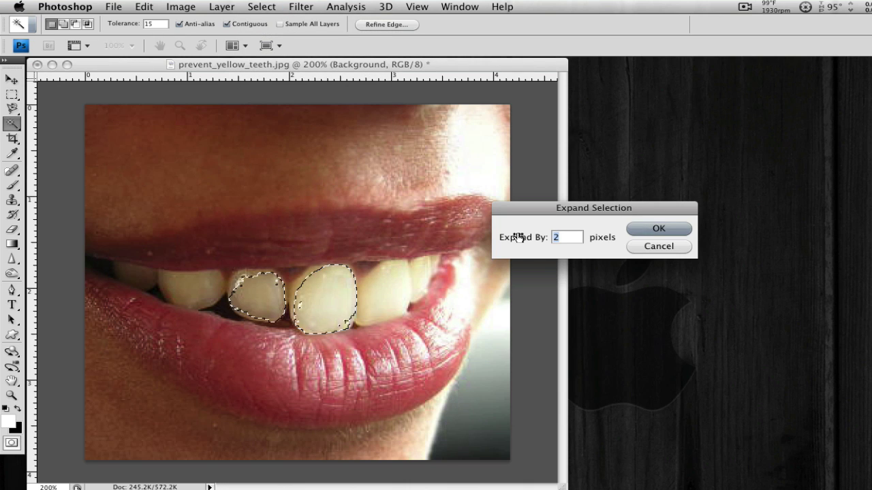
click(662, 229)
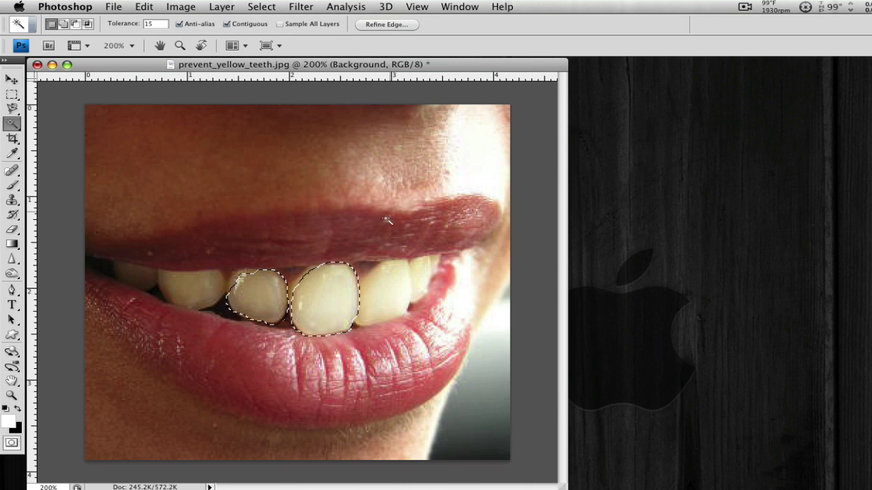
Feather the teeth selection with a 2-pixel radius via Select > Modify > Feather.
click(261, 6)
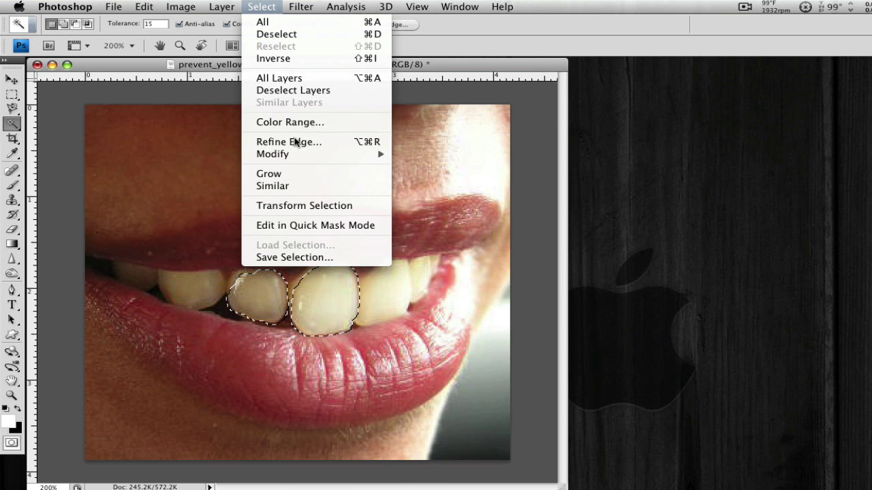
mouse_move(341, 154)
click(455, 203)
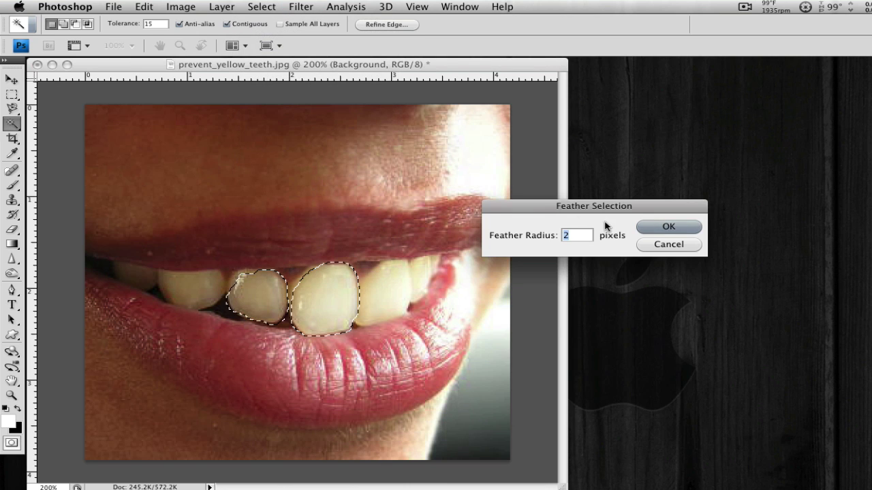
click(668, 226)
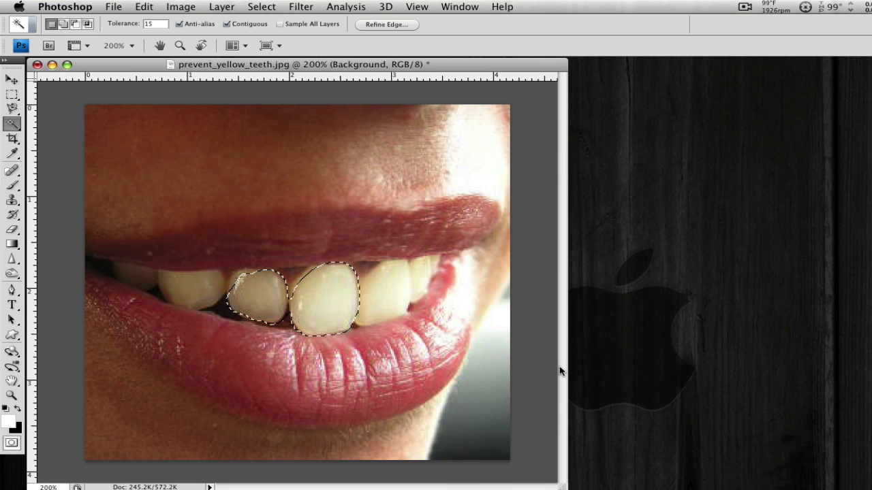
Deselect, make Layer 1 active, and briefly hide the Background to view the teeth alone.
key(super+d)
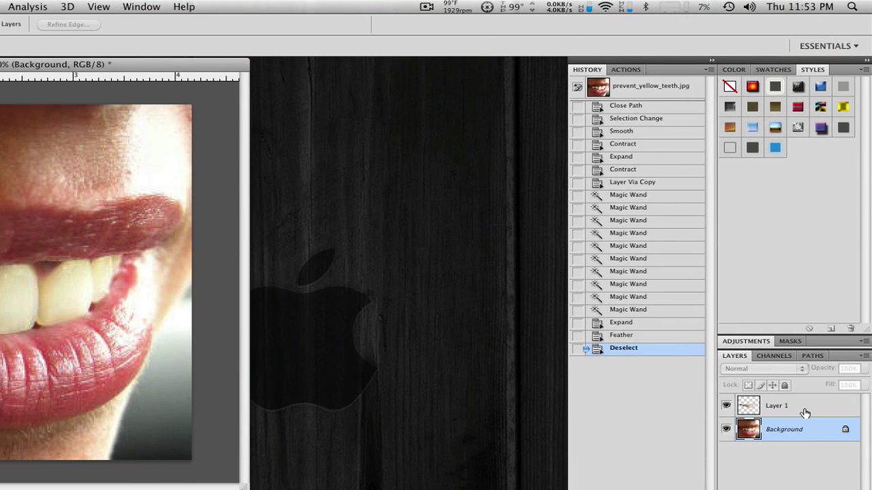
click(803, 411)
click(726, 429)
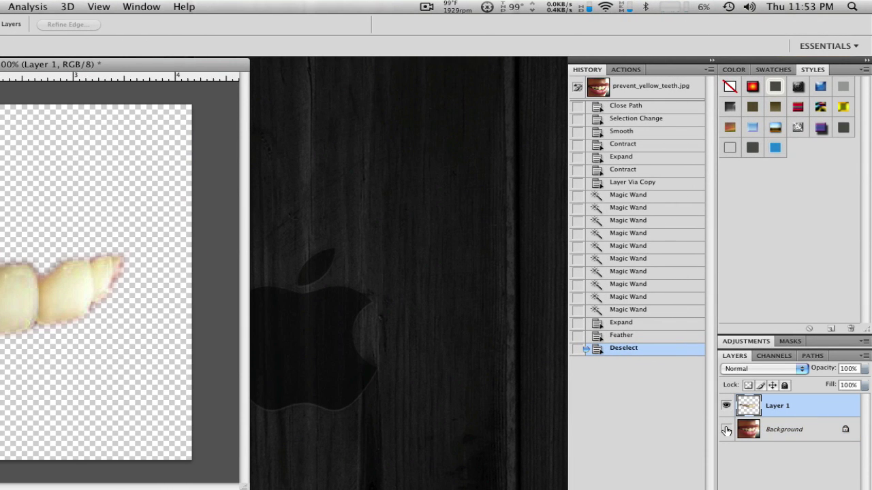
click(726, 429)
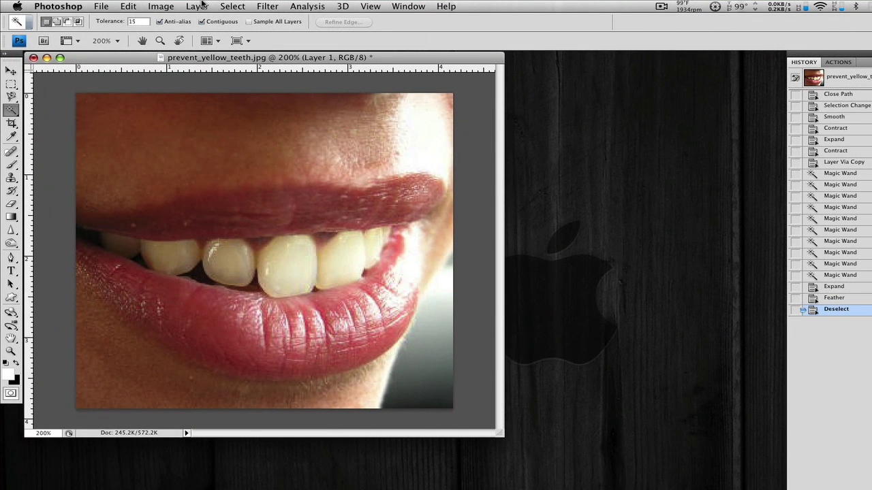
Apply Image > Adjustments > Brightness/Contrast with brightness 51 to the teeth layer.
click(169, 7)
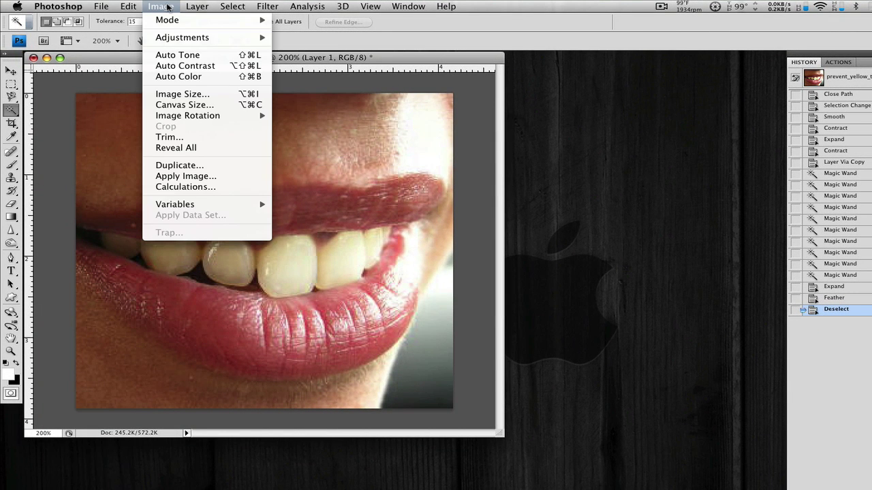
mouse_move(242, 48)
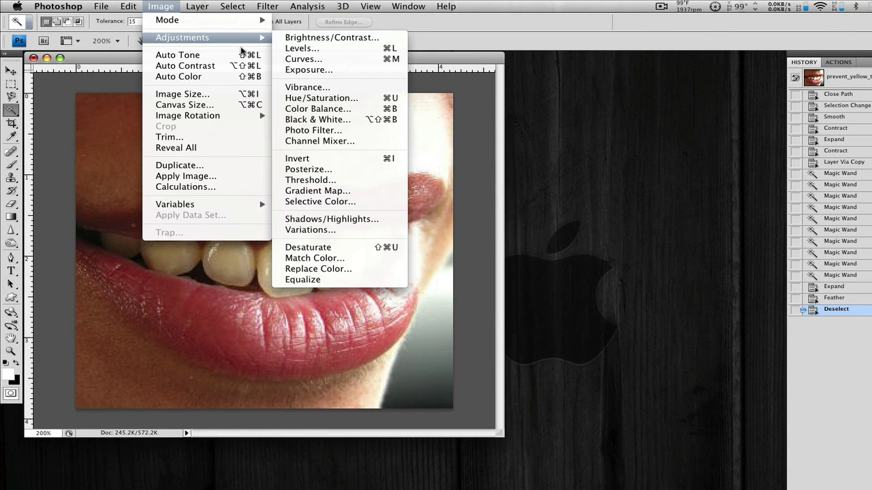
click(320, 38)
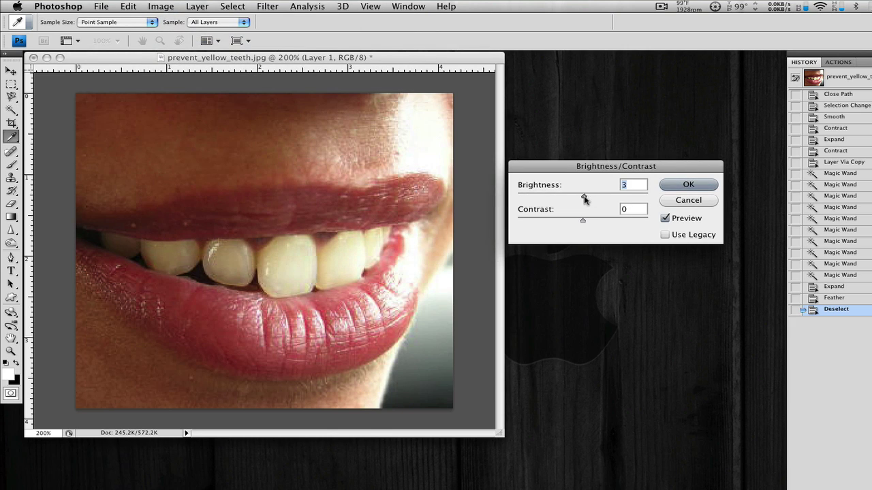
drag(585, 195, 604, 199)
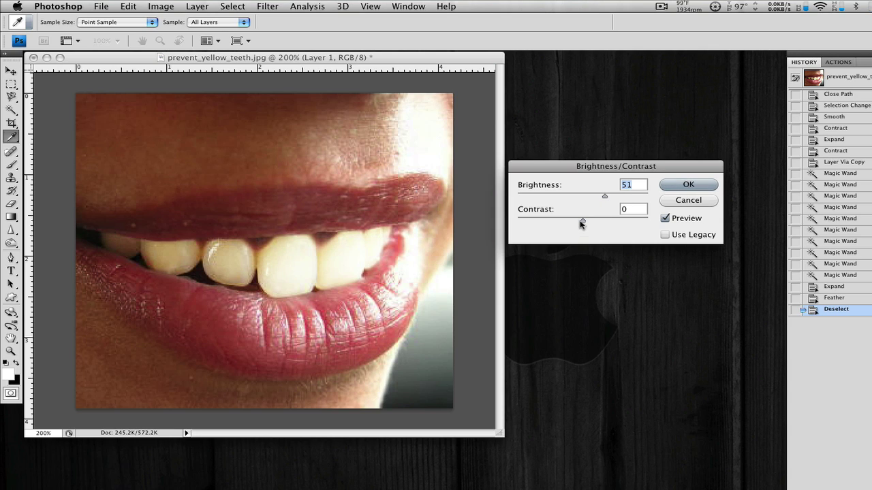
click(689, 185)
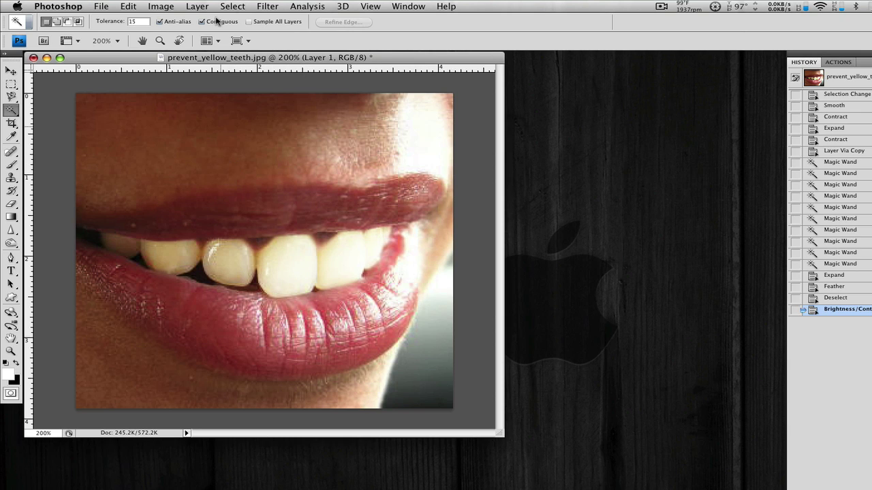
Apply Hue/Saturation to the teeth layer with saturation -100 and lightness +29.
click(164, 6)
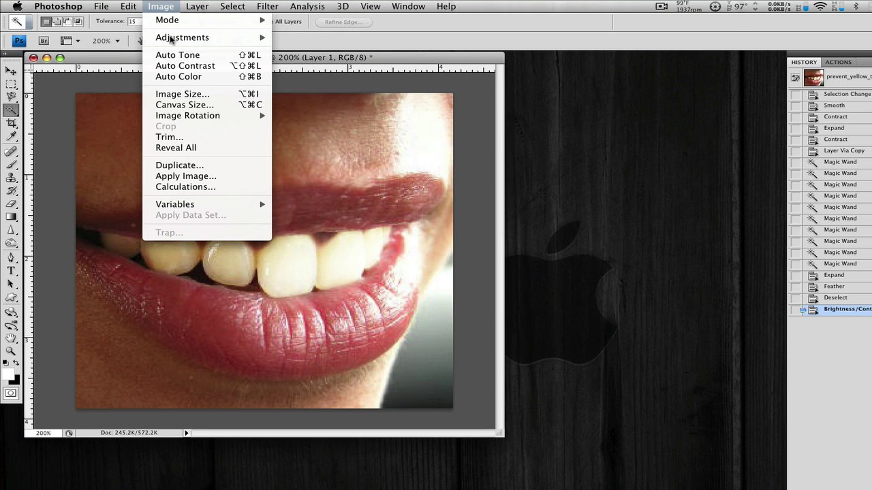
mouse_move(183, 41)
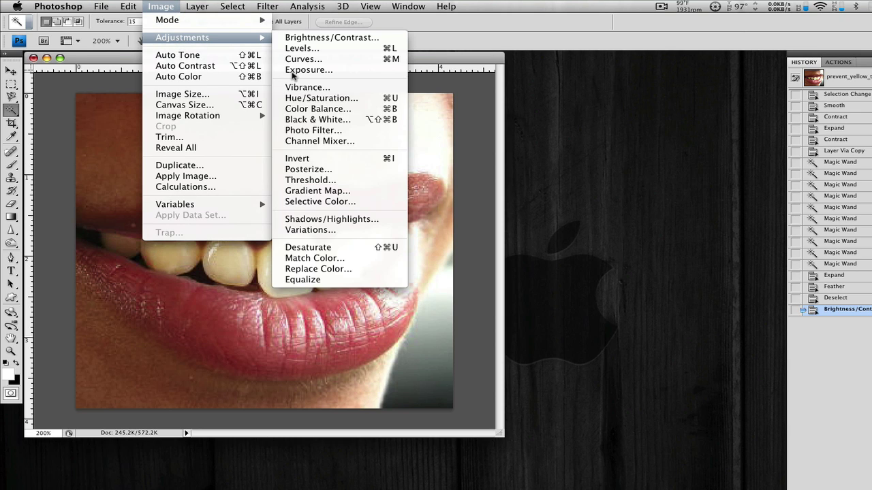
click(329, 99)
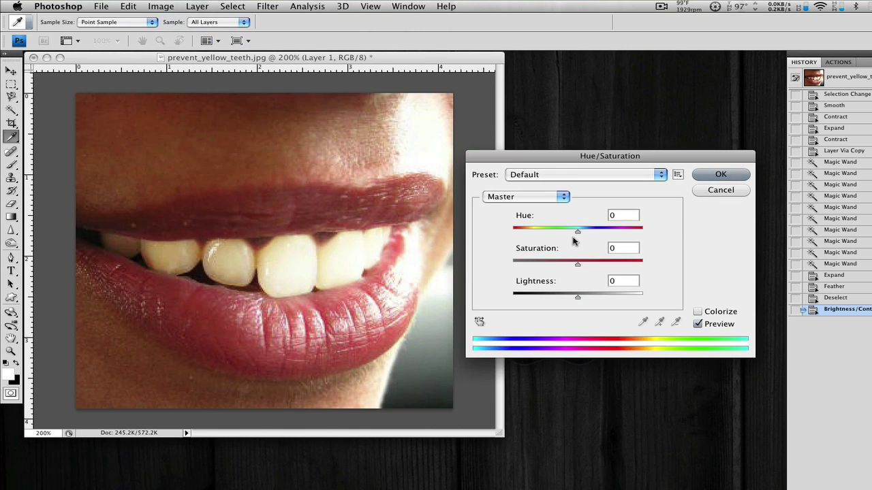
mouse_move(577, 232)
mouse_down()
mouse_move(608, 233)
mouse_move(576, 232)
mouse_up()
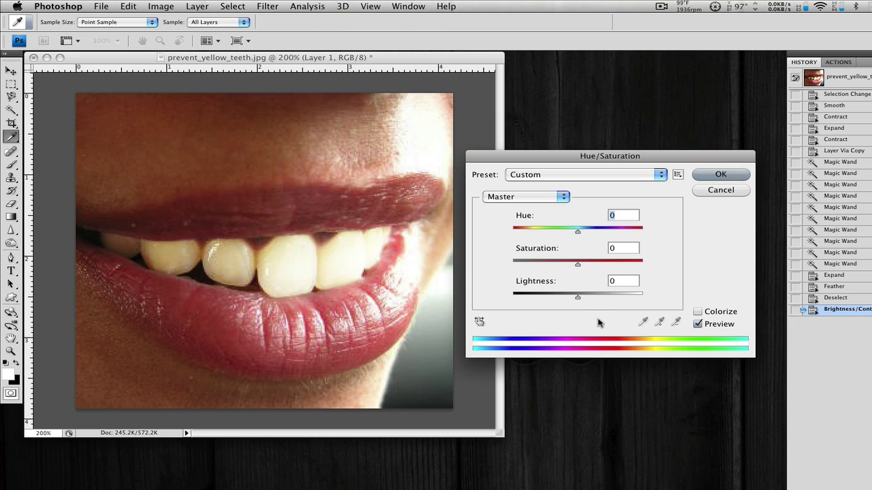
drag(578, 297, 596, 298)
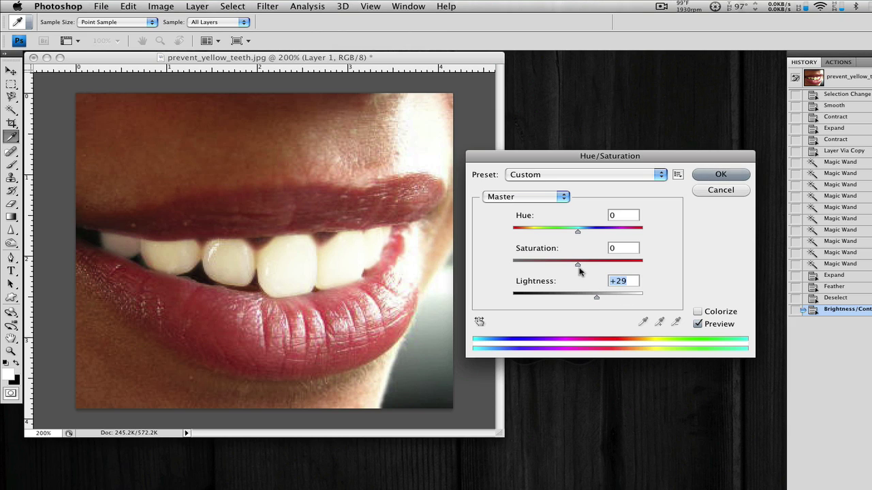
drag(578, 265, 509, 271)
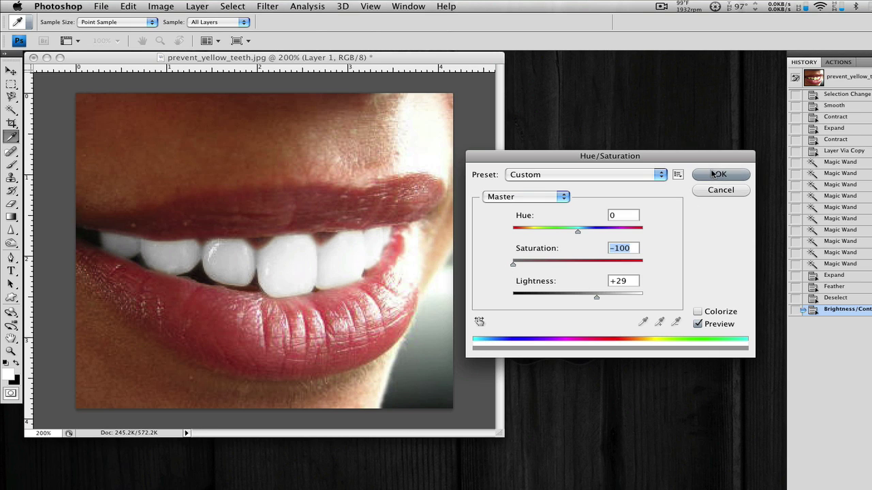
key(Return)
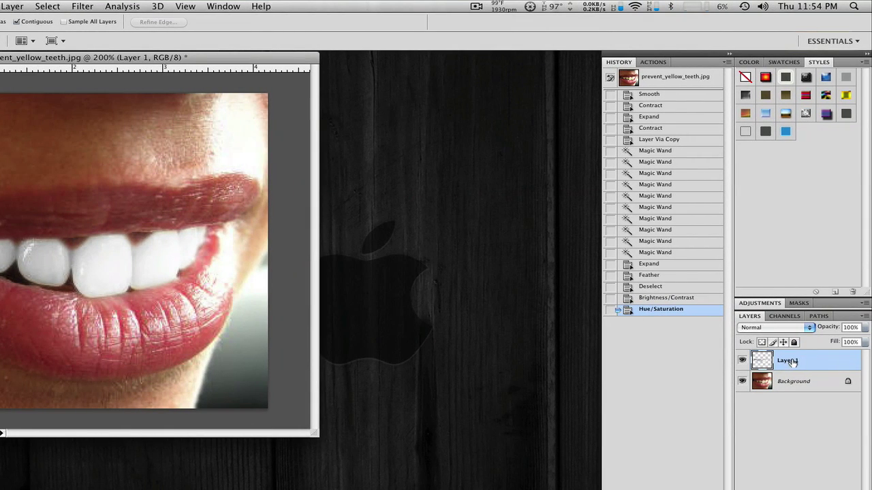
Compare the teeth with and without Layer 1, then lower its opacity to 64%.
click(741, 363)
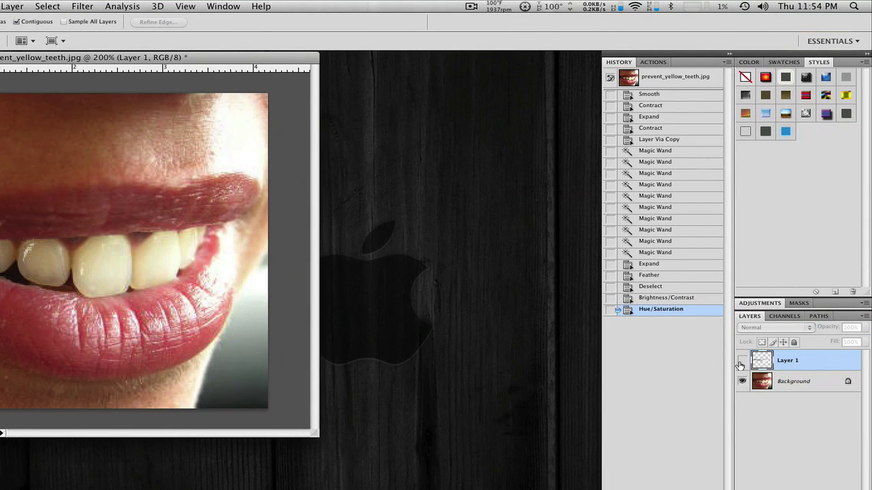
click(741, 363)
click(741, 362)
click(741, 364)
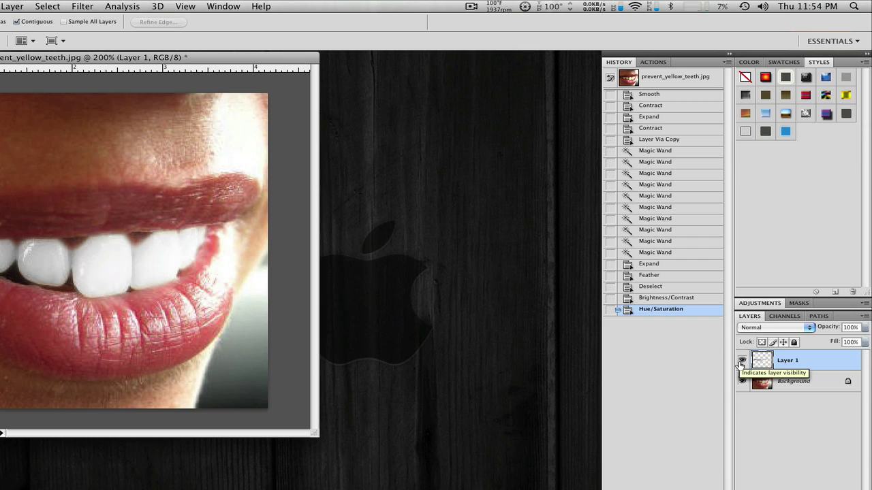
click(741, 364)
click(741, 364)
click(741, 364)
click(740, 364)
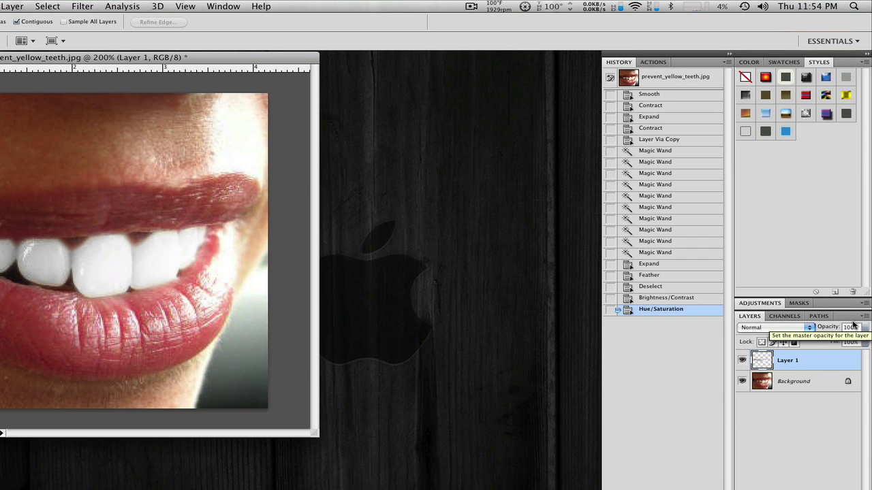
mouse_move(837, 329)
mouse_down()
mouse_move(820, 326)
mouse_move(844, 327)
mouse_up()
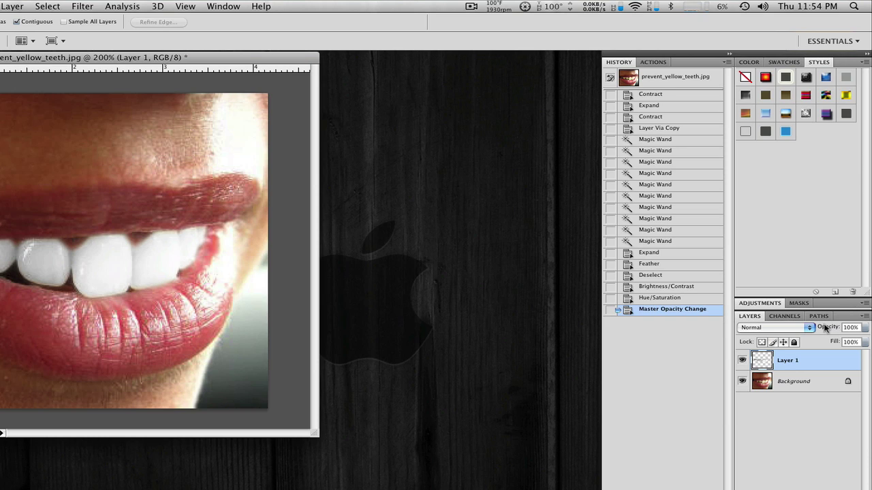
drag(824, 329, 820, 329)
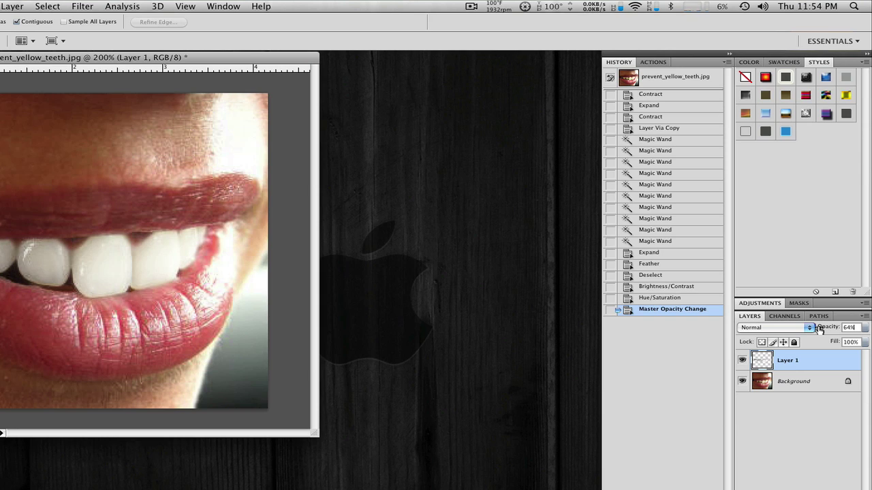
Toggle Layer 1's visibility repeatedly to compare the 64% whitening against the original.
click(743, 361)
click(743, 360)
click(743, 362)
click(743, 362)
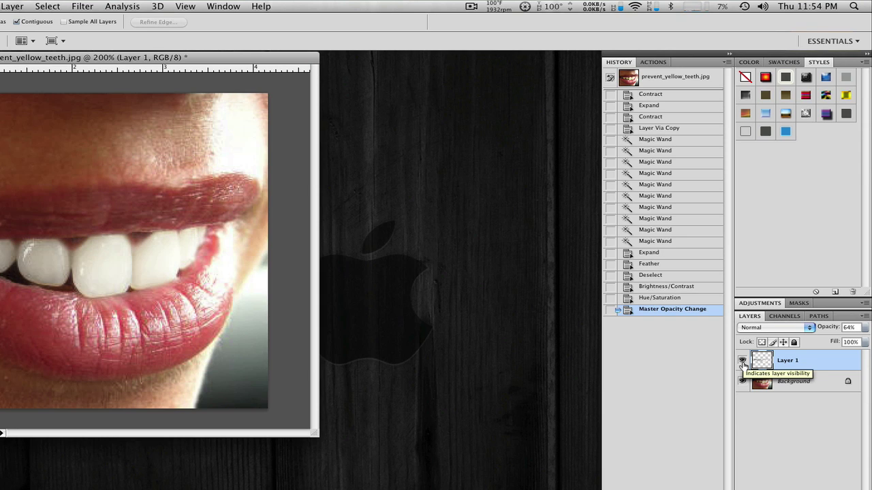
click(743, 362)
click(743, 362)
click(743, 362)
click(743, 363)
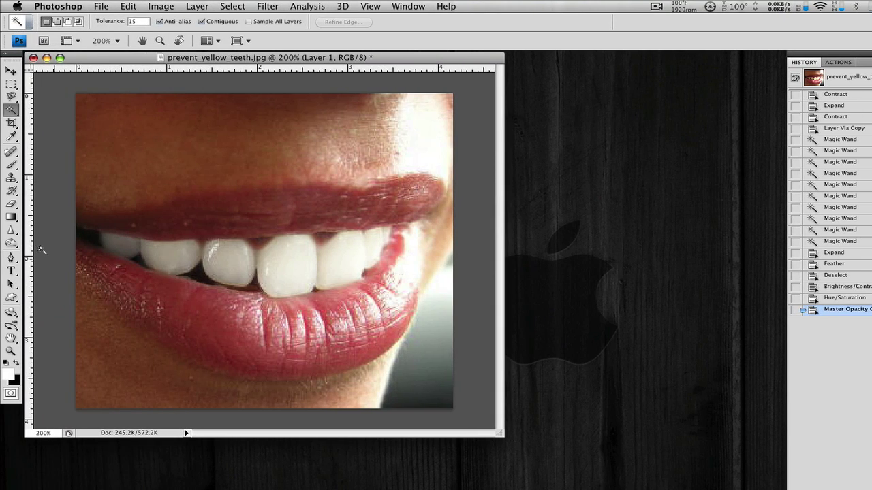
Select the Burn tool from the Dodge flyout, with Highlights range, 50% exposure and a 20-px brush.
mouse_move(11, 243)
mouse_down()
mouse_move(45, 252)
mouse_move(49, 262)
mouse_move(52, 241)
mouse_move(265, 270)
mouse_up()
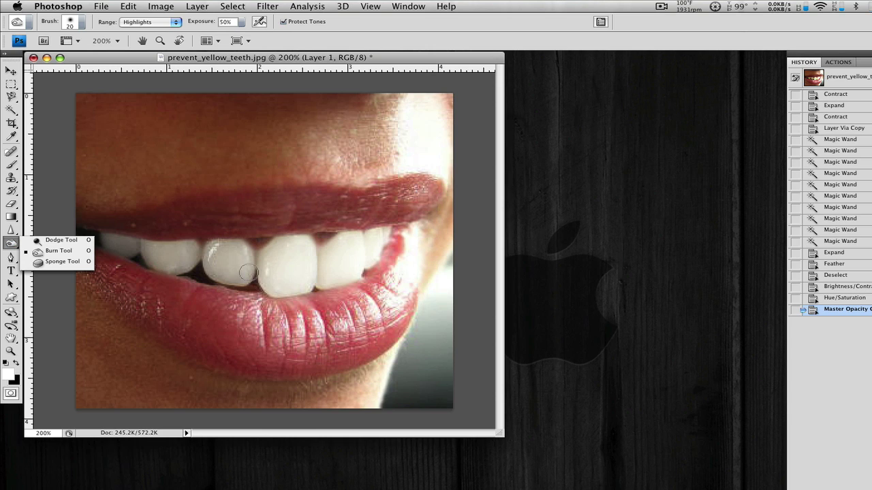
mouse_move(317, 278)
mouse_down()
mouse_move(261, 291)
mouse_move(254, 253)
mouse_up()
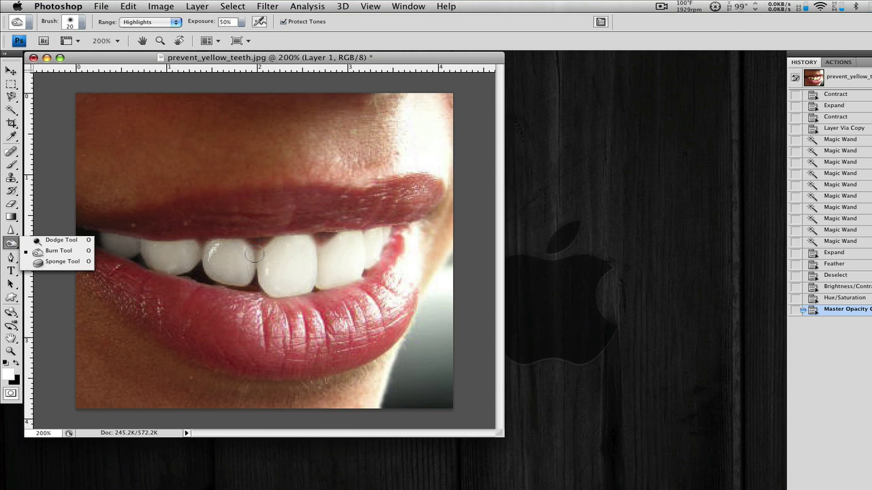